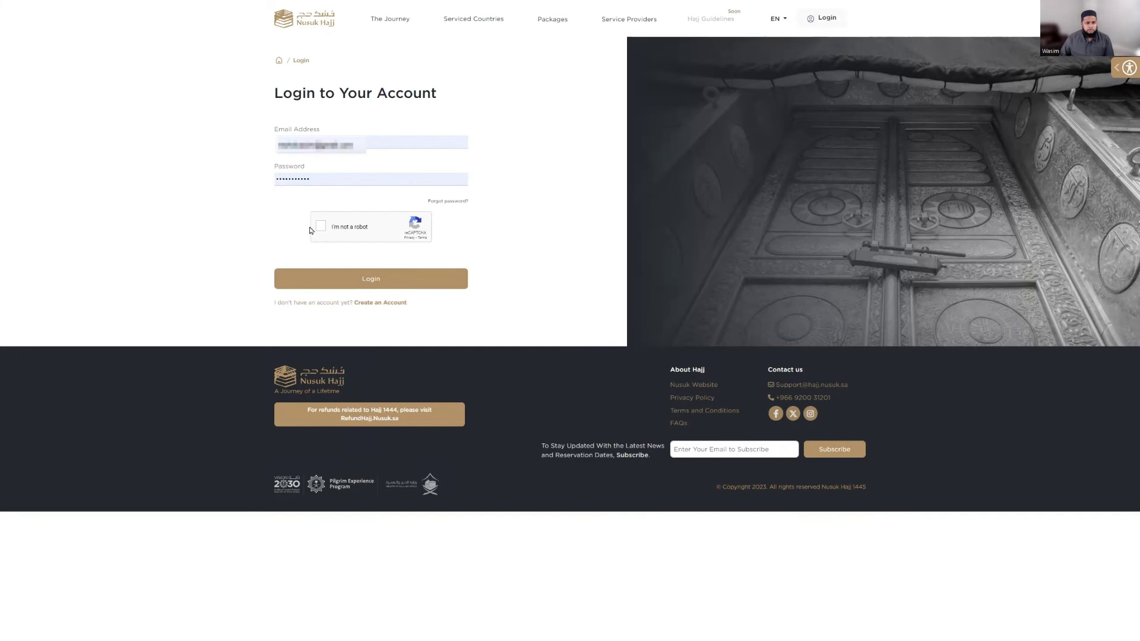
Step: Pass the 'I'm not a robot' reCAPTCHA check and submit the login
{"action": "left_click", "coordinate": [319, 230]}
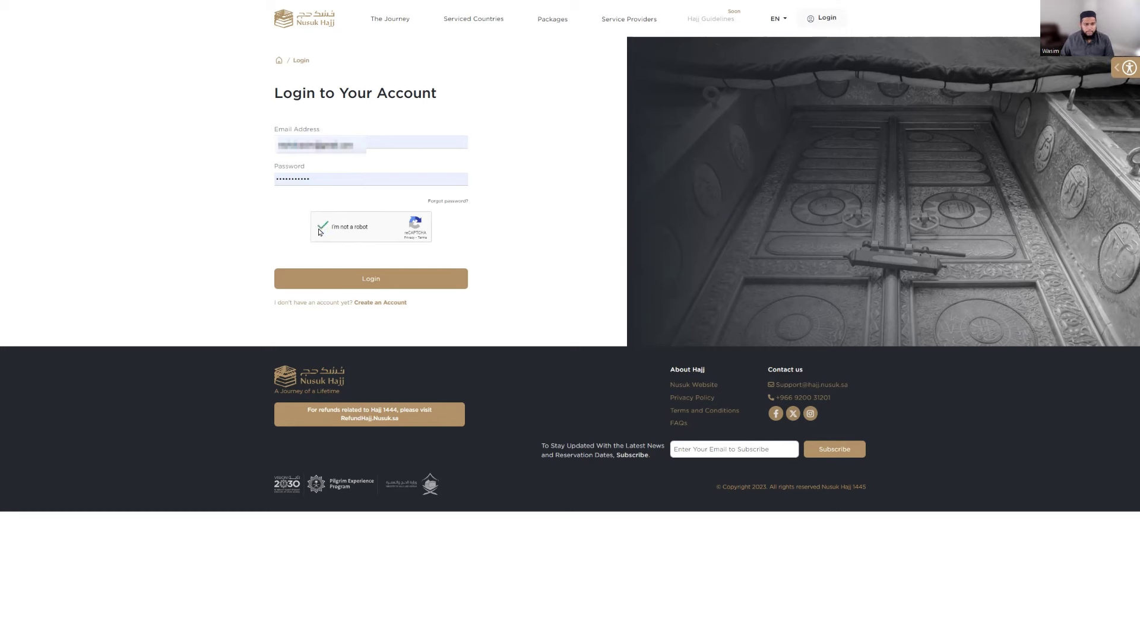
{"action": "left_click", "coordinate": [361, 281]}
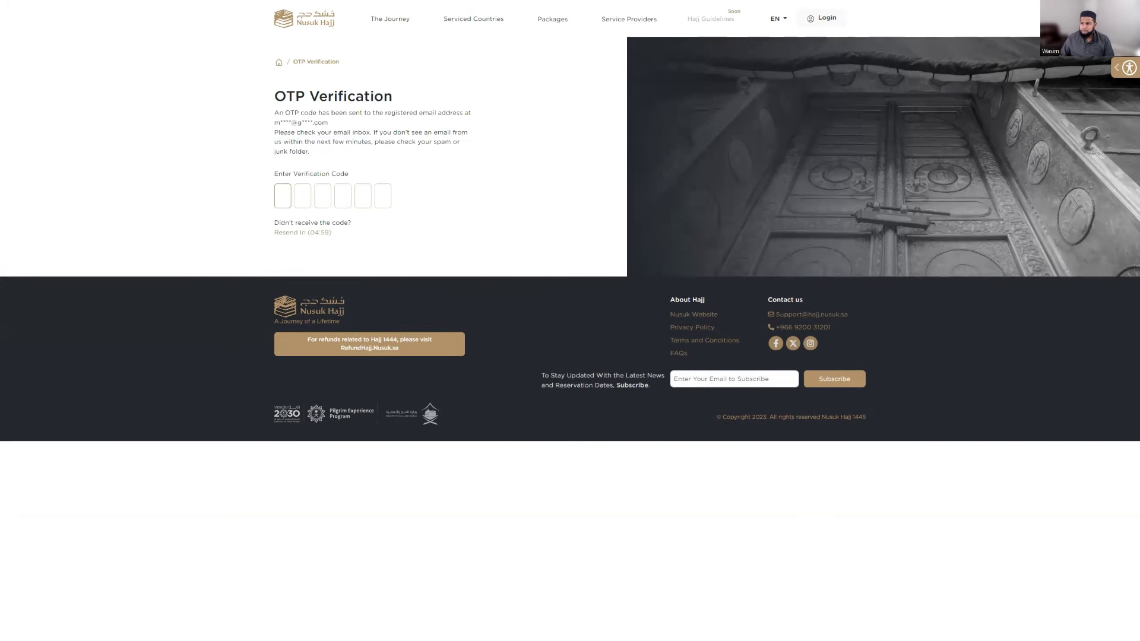
Step: Paste the six-digit e-mailed code into the OTP boxes to log in
{"action": "left_click", "coordinate": [287, 201]}
{"action": "key", "text": "ctrl+v"}
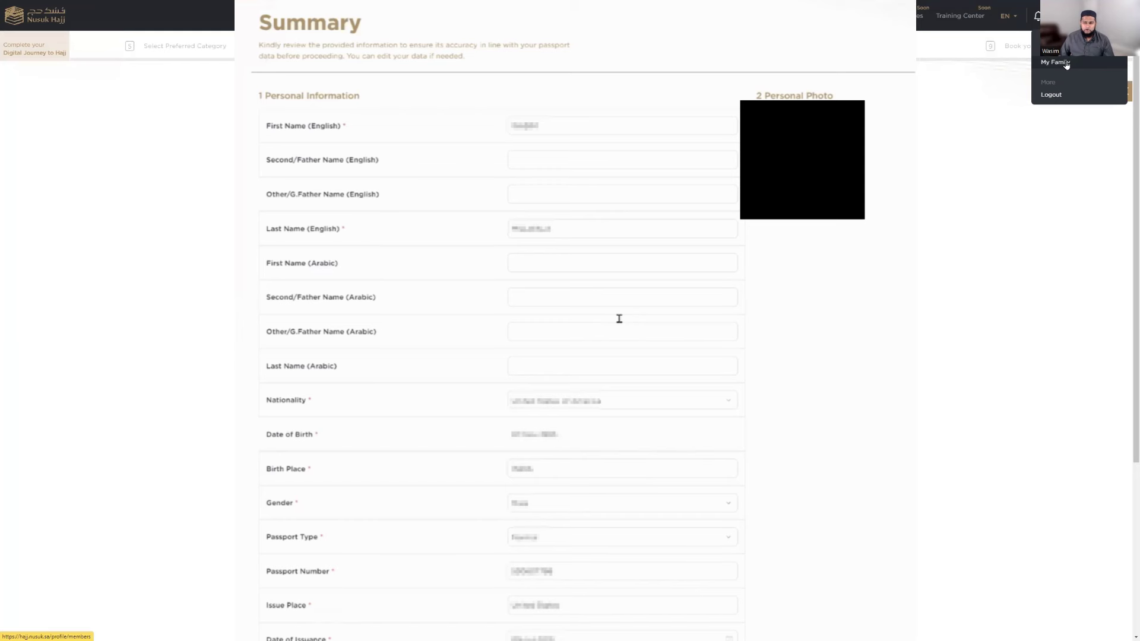
Step: Go to the My Family page from the account dropdown menu
{"action": "left_click", "coordinate": [1066, 64]}
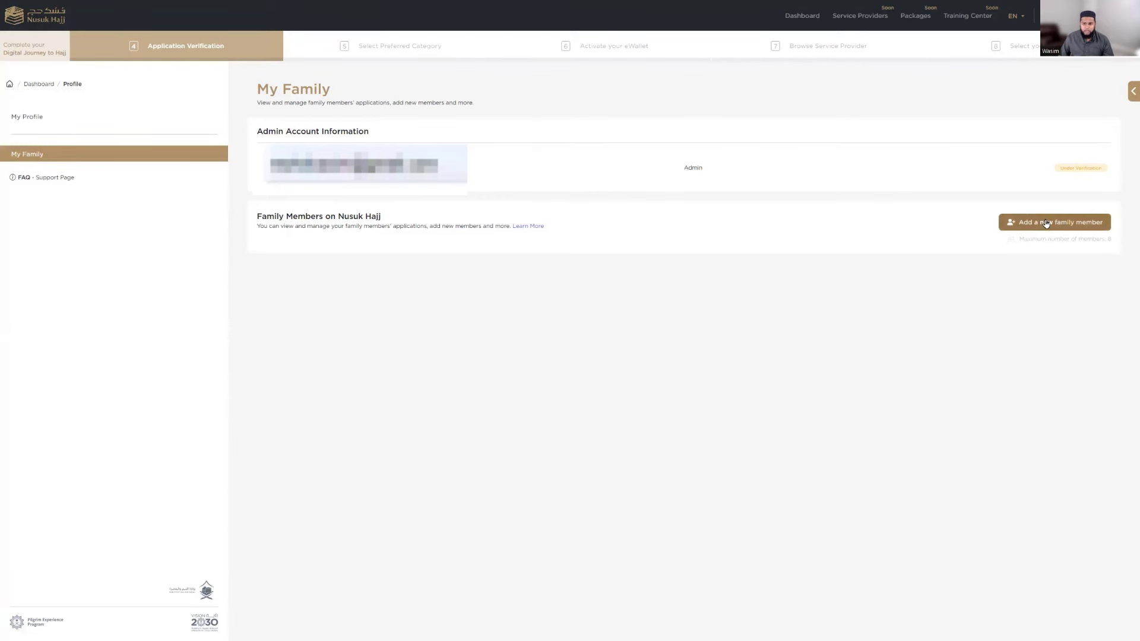
Step: Start a new family member and verify their e-mail address with the one-time code
{"action": "left_click", "coordinate": [1046, 223]}
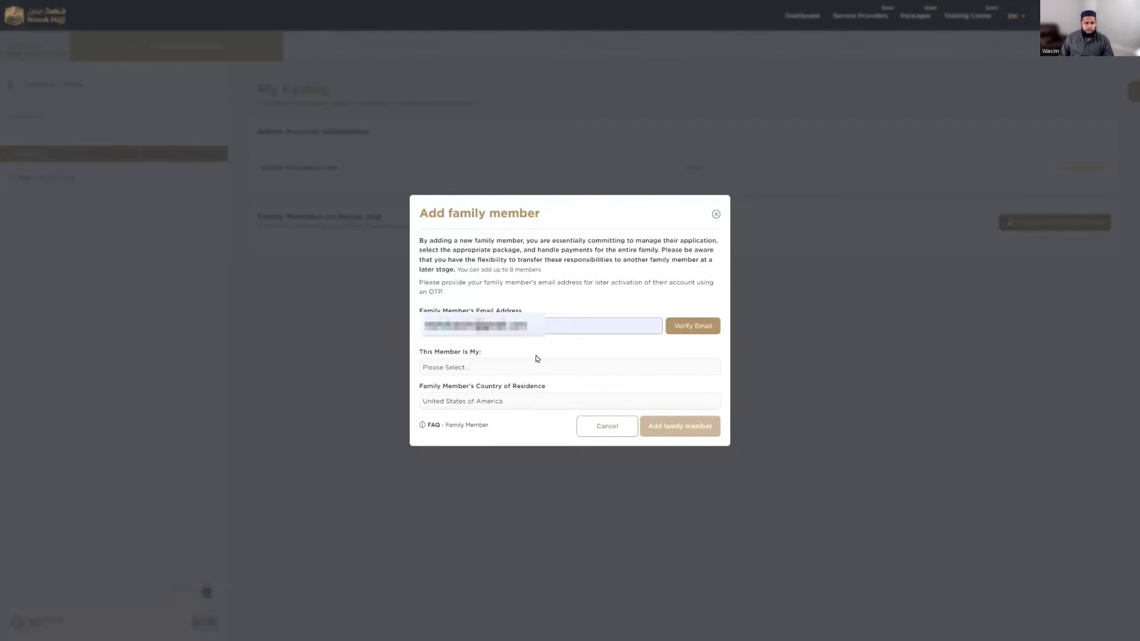
{"action": "left_click", "coordinate": [690, 330]}
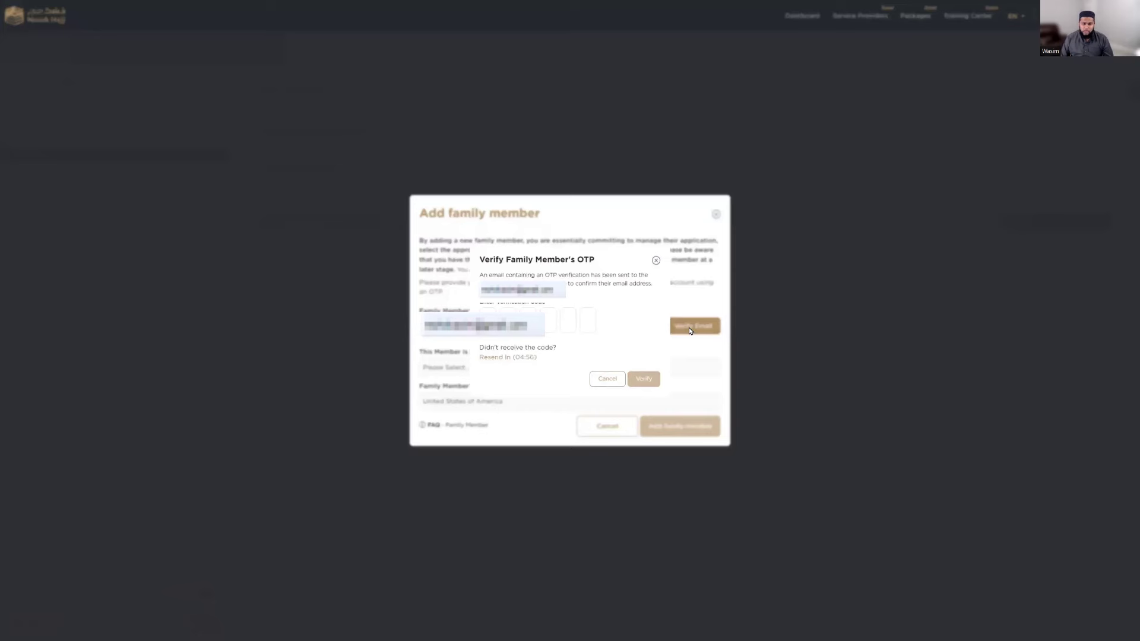
{"action": "left_click", "coordinate": [644, 383]}
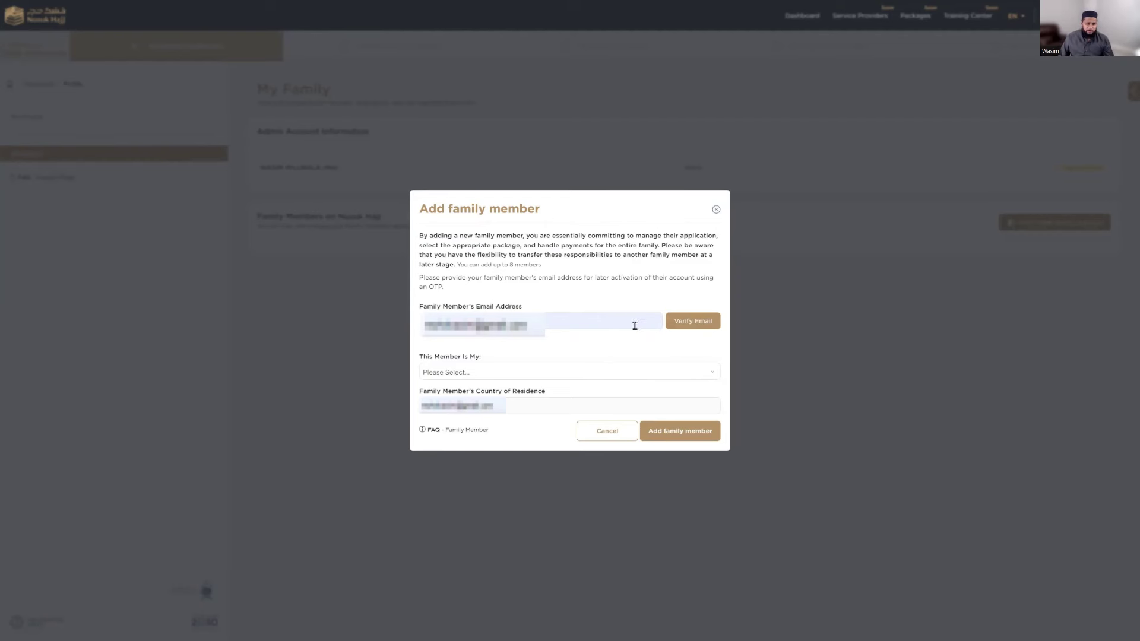
Step: Set the 'This Member Is My' relationship to Wife
{"action": "left_click", "coordinate": [515, 375]}
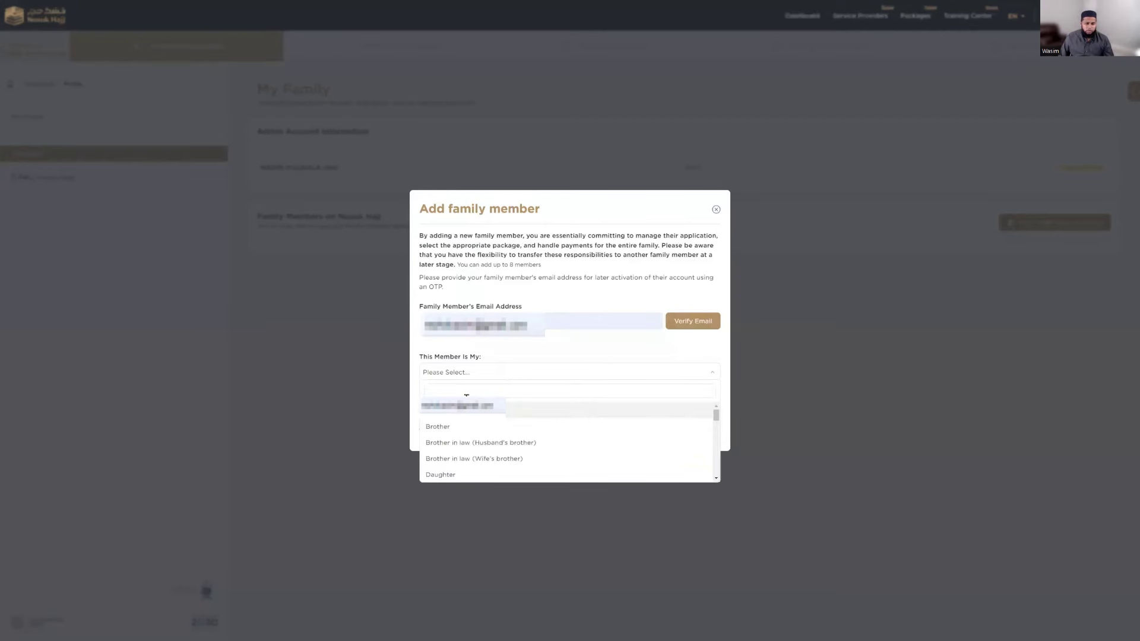
{"action": "scroll", "coordinate": [543, 439], "scroll_direction": "down", "scroll_amount": 5}
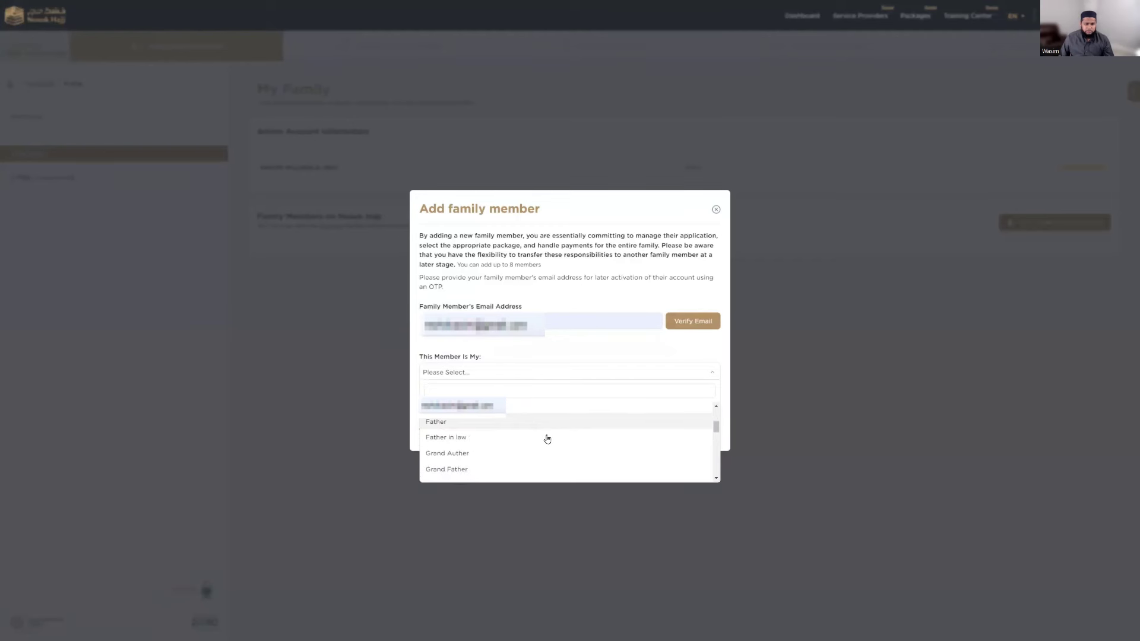
{"action": "scroll", "coordinate": [547, 440], "scroll_direction": "down", "scroll_amount": 5}
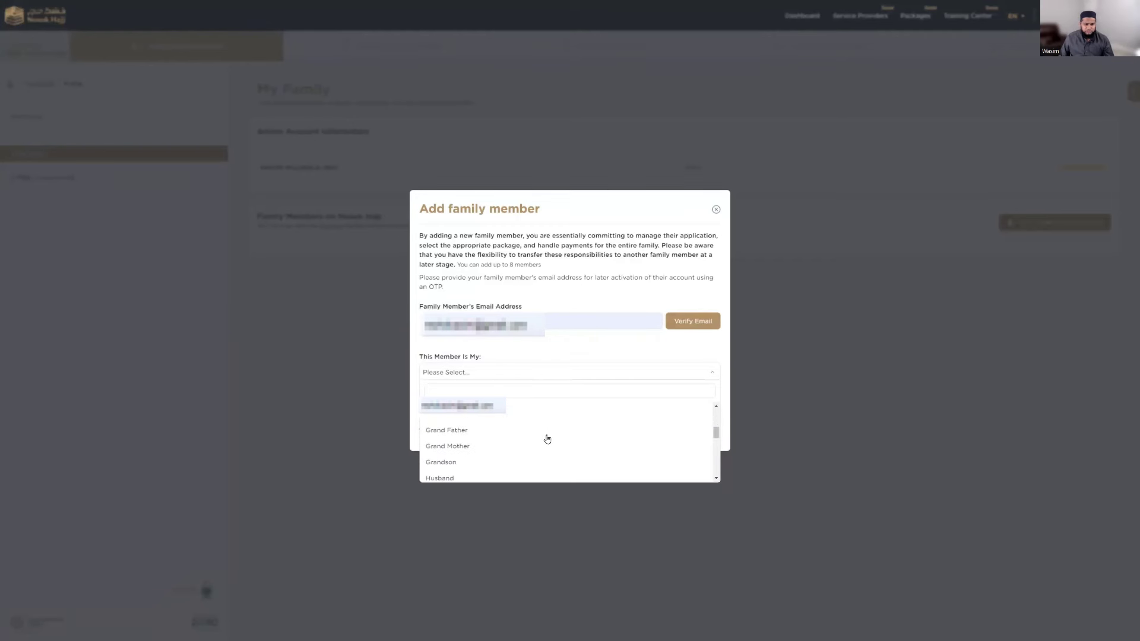
{"action": "scroll", "coordinate": [546, 440], "scroll_direction": "down", "scroll_amount": 2}
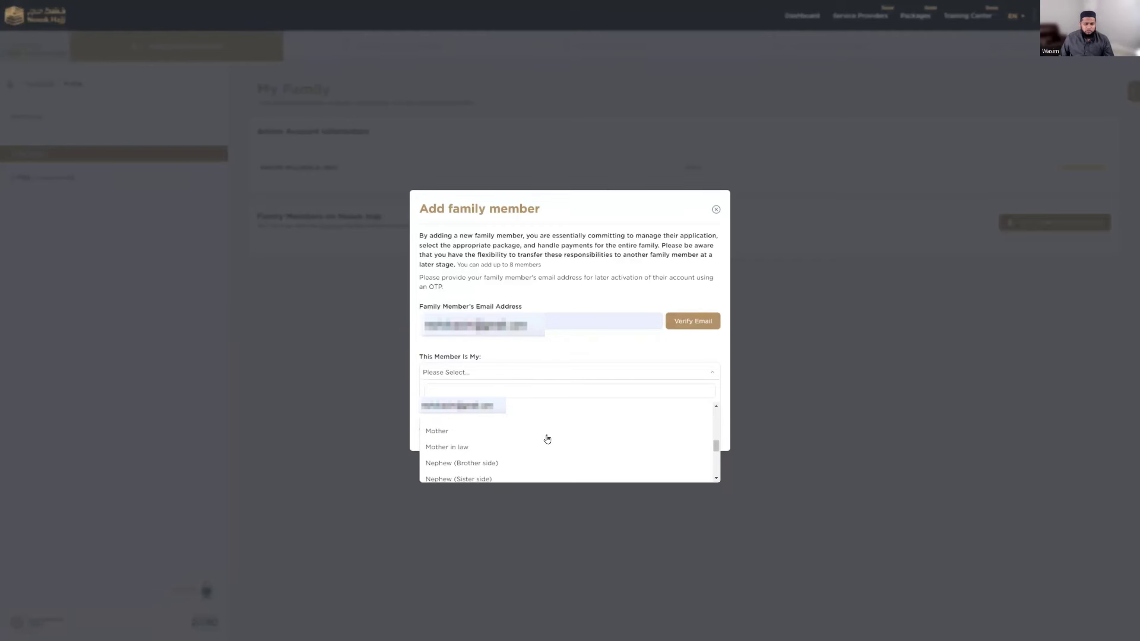
{"action": "scroll", "coordinate": [547, 439], "scroll_direction": "down", "scroll_amount": 4}
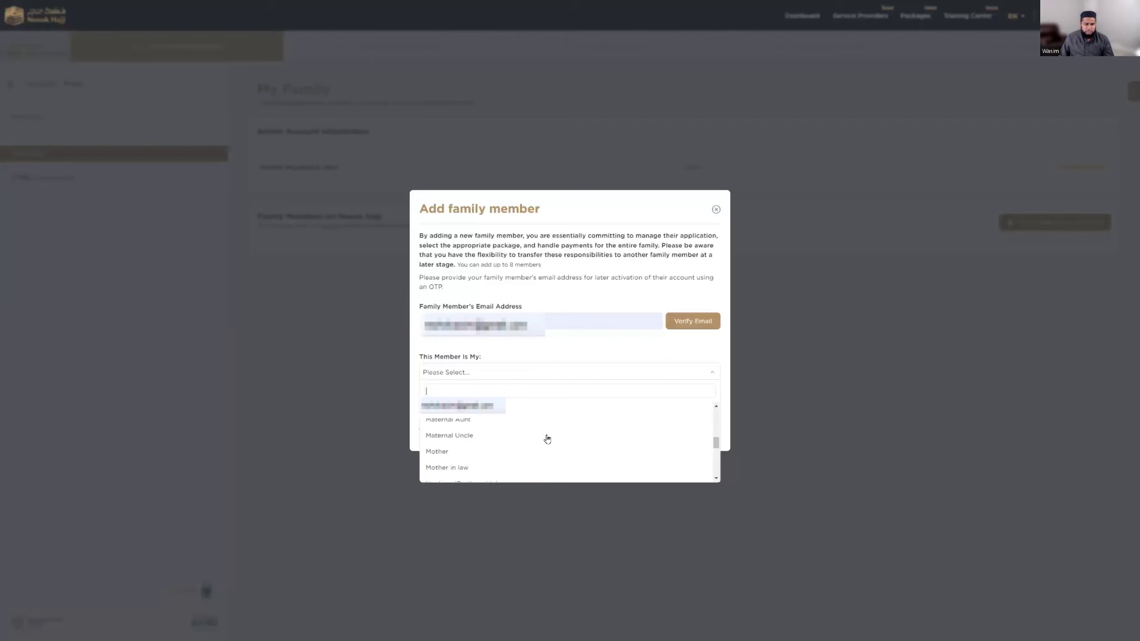
{"action": "scroll", "coordinate": [547, 439], "scroll_direction": "down", "scroll_amount": 4}
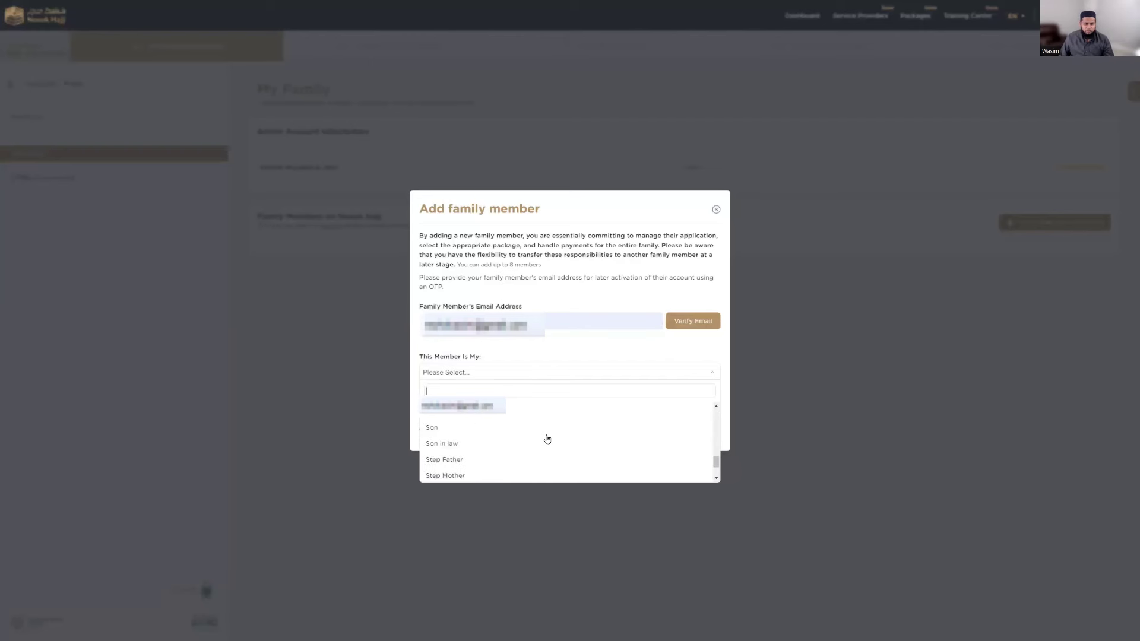
{"action": "scroll", "coordinate": [460, 440], "scroll_direction": "down", "scroll_amount": 1}
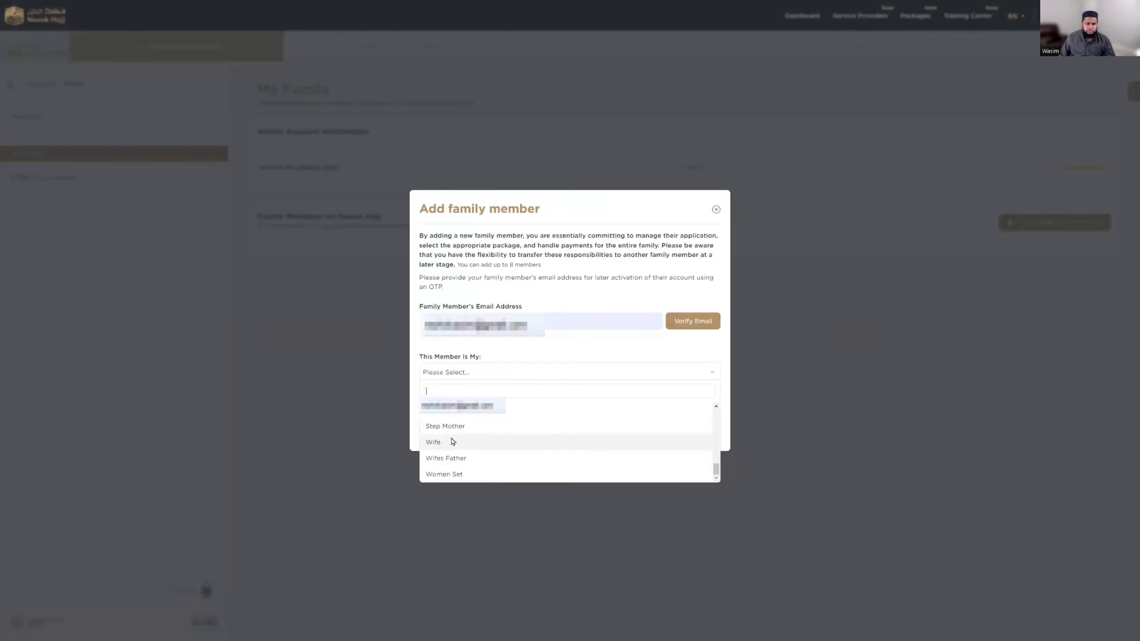
{"action": "left_click", "coordinate": [452, 441]}
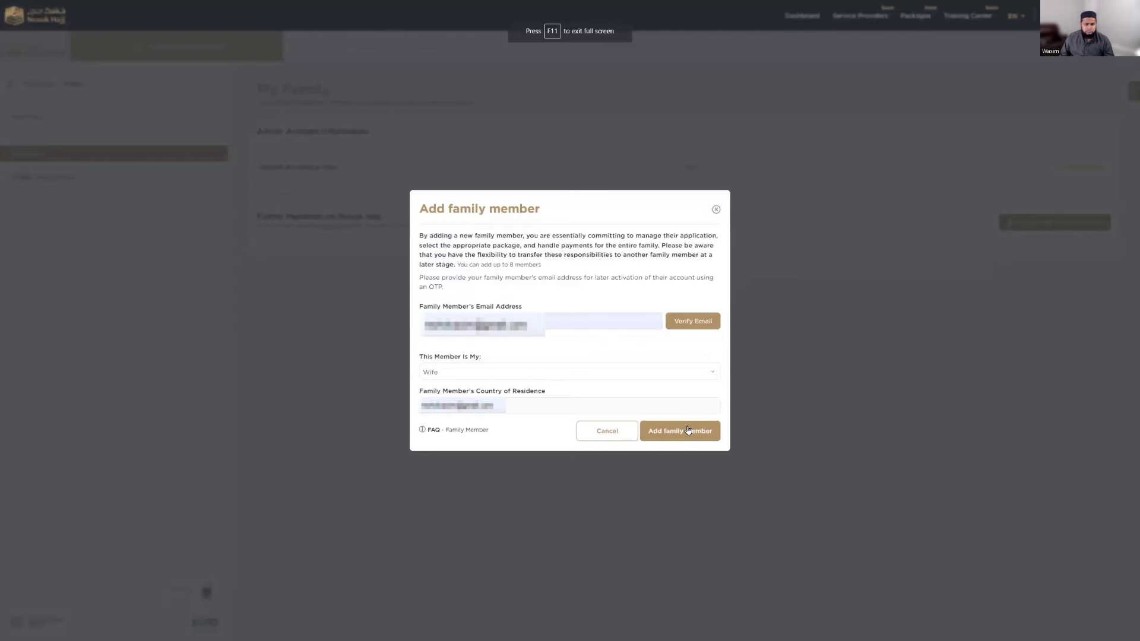
Step: Add the wife, pass the Uploading Guide, and upload passport pp.png and photo pp photo.jpeg
{"action": "left_click", "coordinate": [687, 430]}
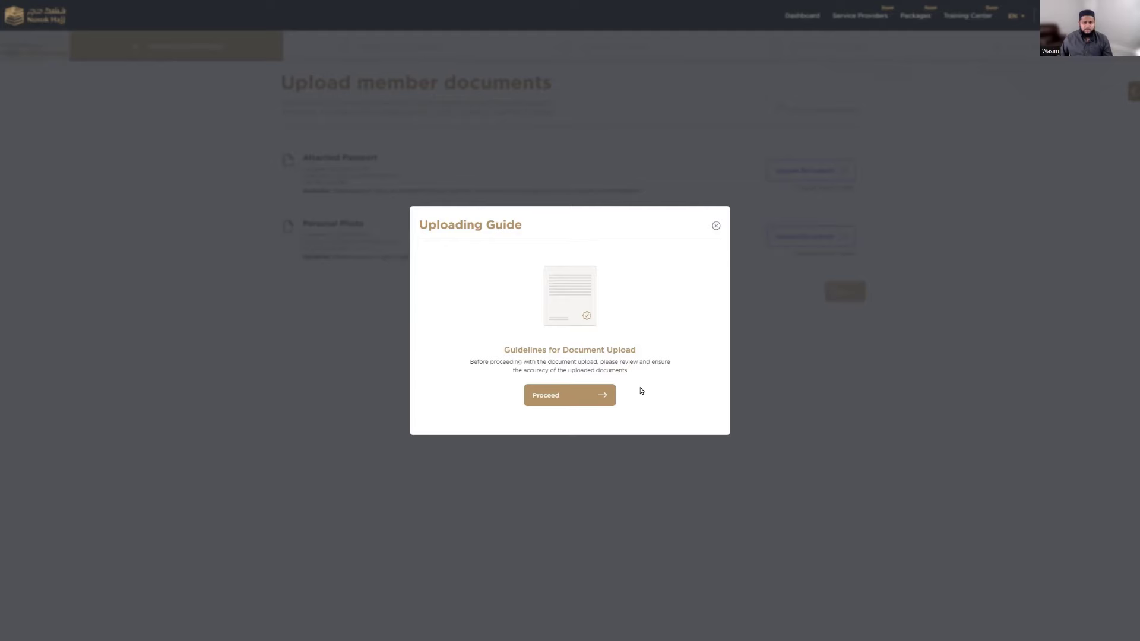
{"action": "left_click", "coordinate": [564, 396]}
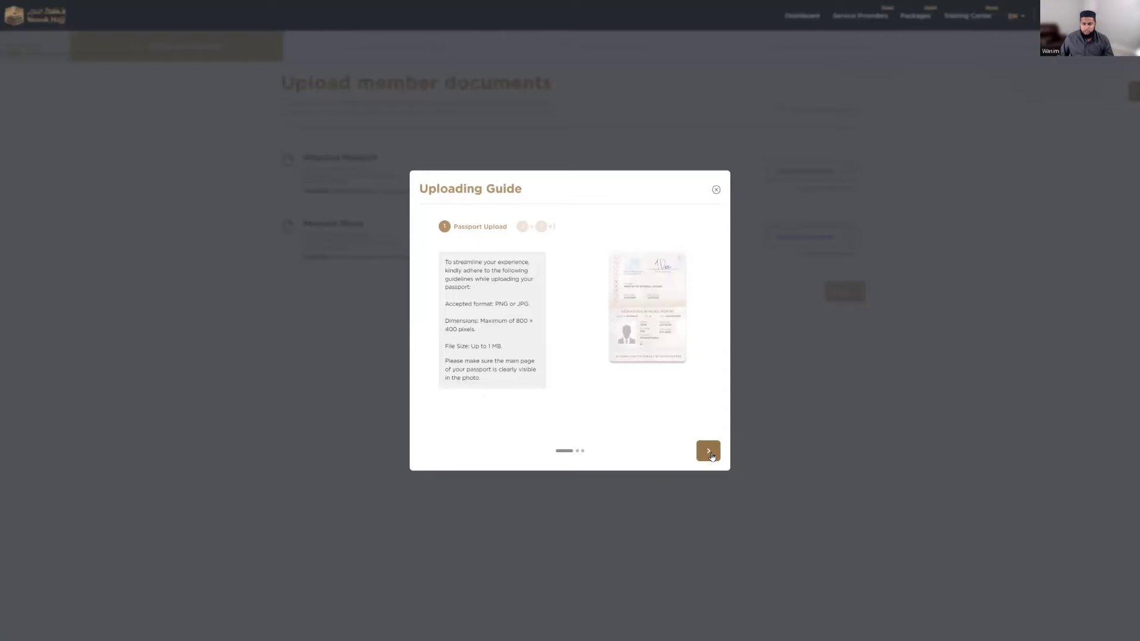
{"action": "left_click", "coordinate": [710, 456]}
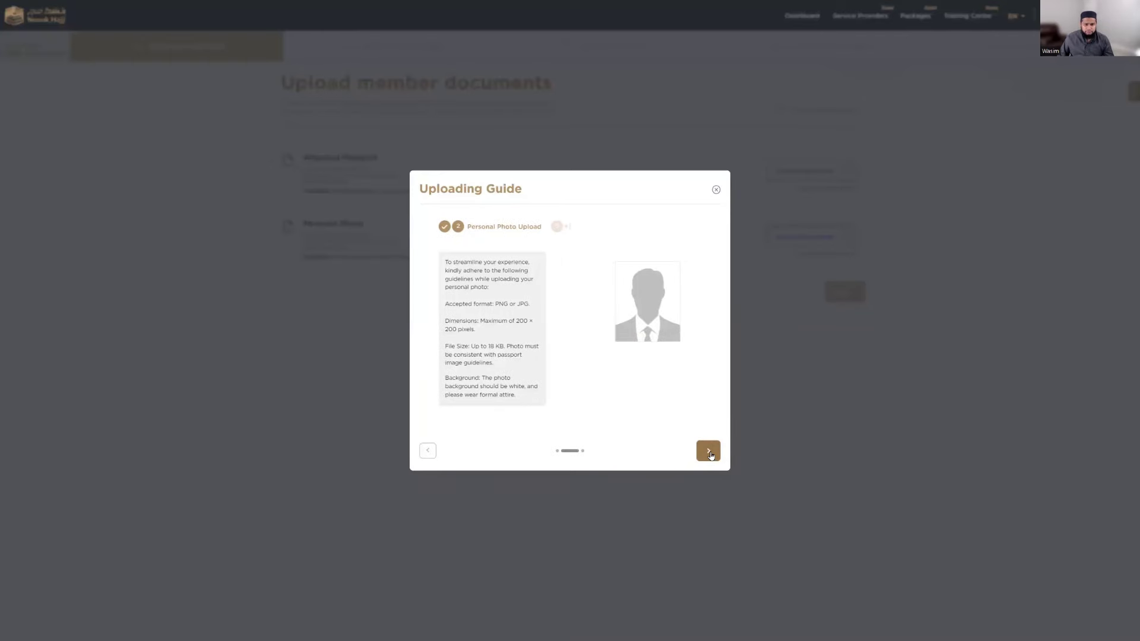
{"action": "left_click", "coordinate": [710, 456]}
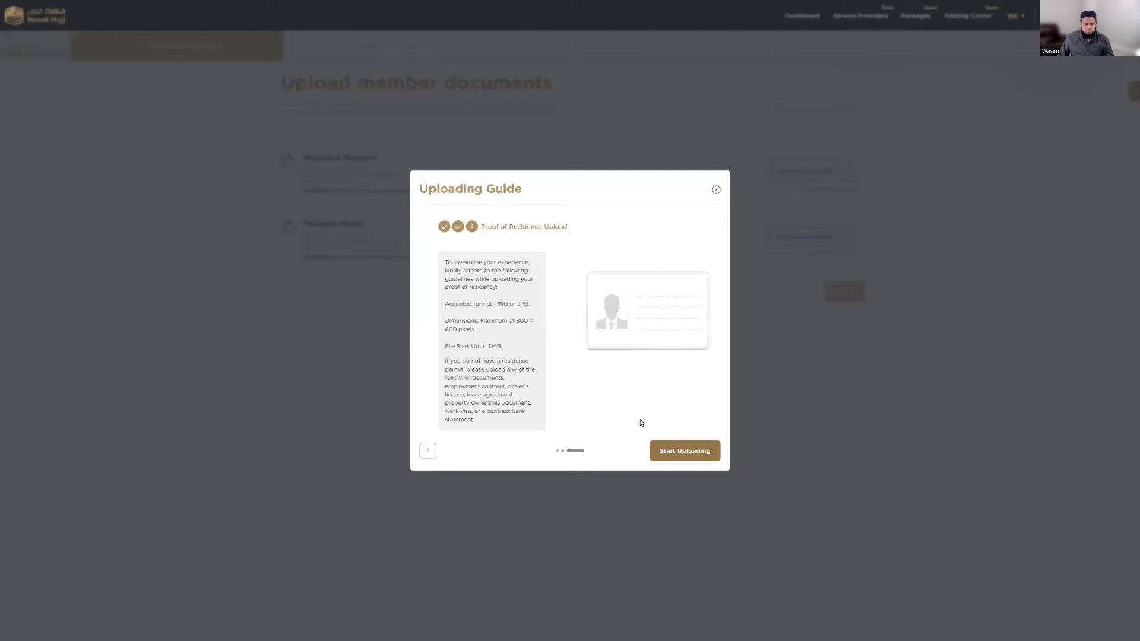
{"action": "left_click", "coordinate": [675, 454]}
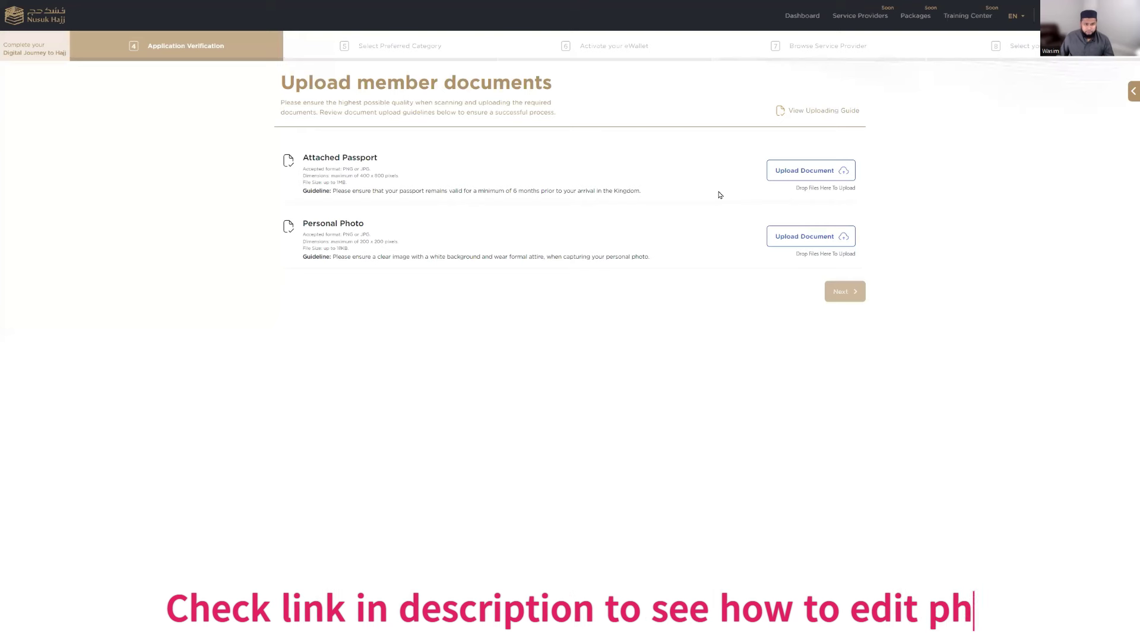
{"action": "left_click", "coordinate": [809, 172]}
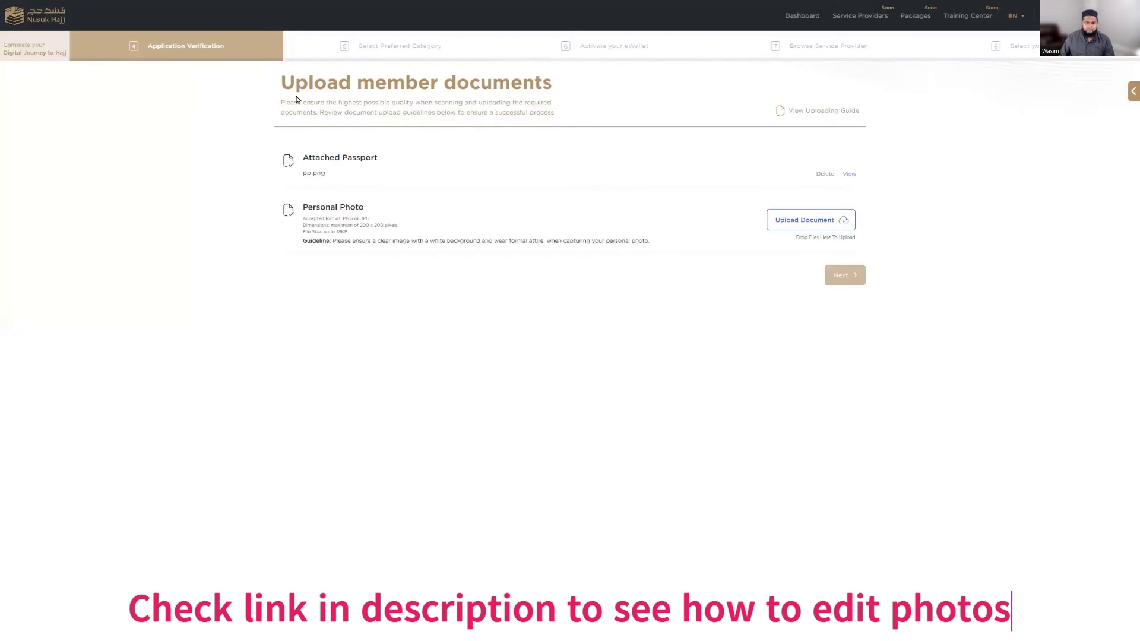
{"action": "left_click", "coordinate": [801, 226]}
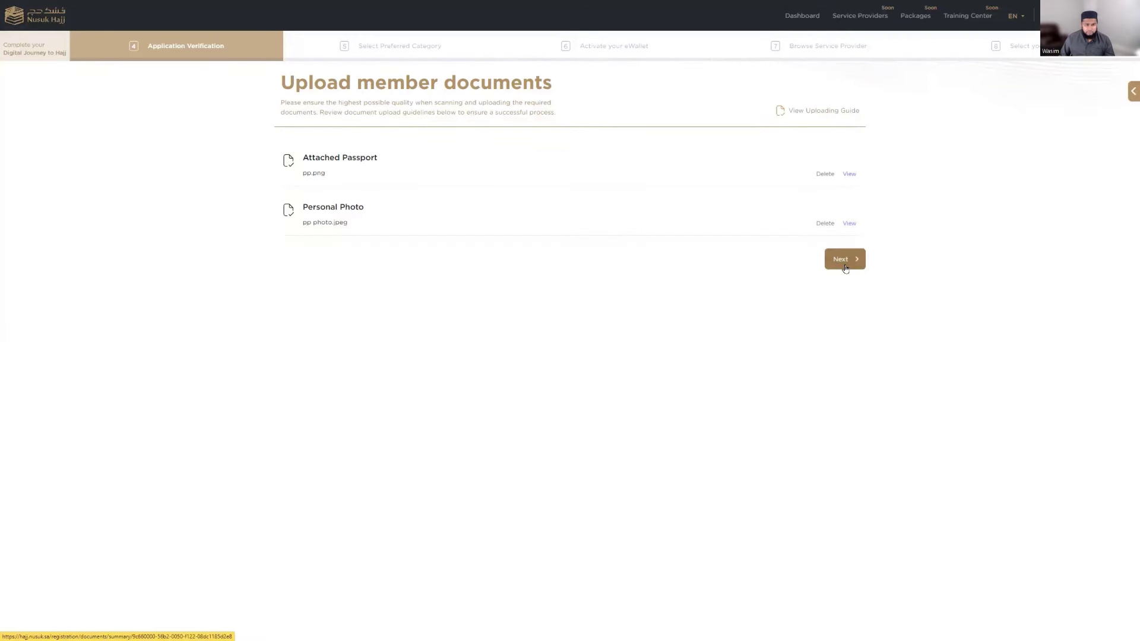
Step: On the Summary, tick the data-use consent and document-accuracy confirmation, then save
{"action": "left_click", "coordinate": [845, 272]}
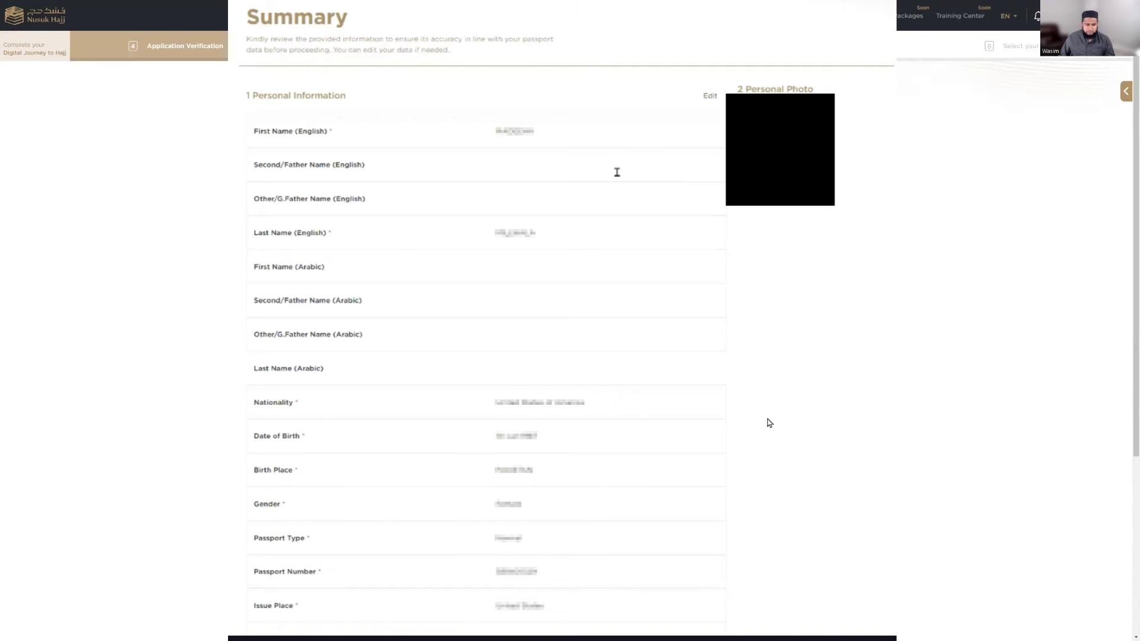
{"action": "scroll", "coordinate": [770, 422], "scroll_direction": "down", "scroll_amount": 2}
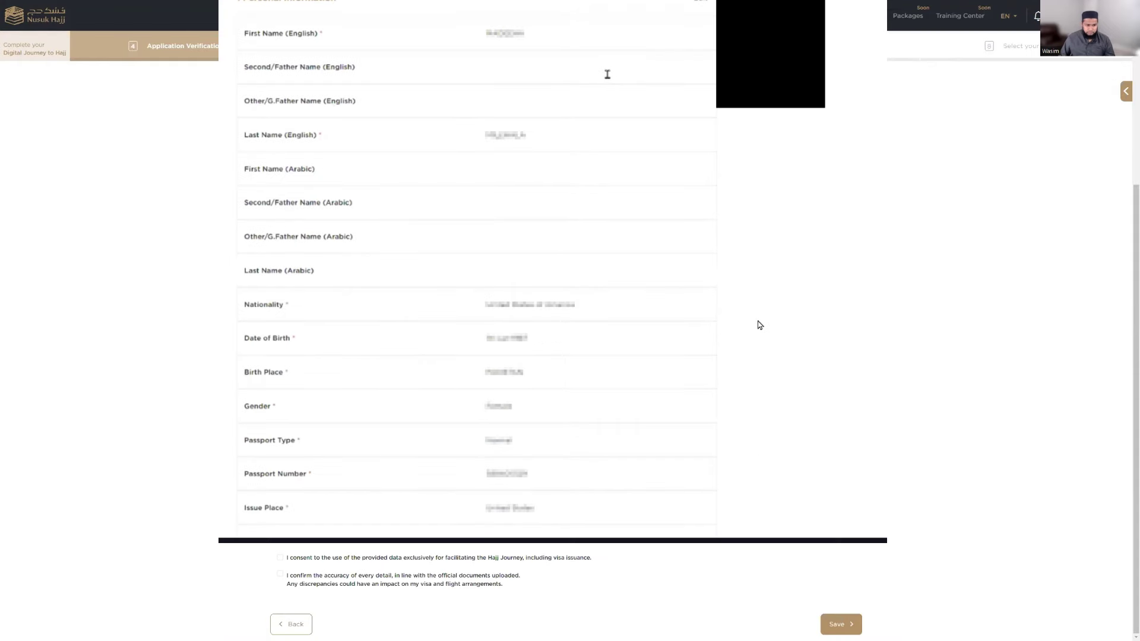
{"action": "left_click", "coordinate": [280, 558]}
{"action": "left_click", "coordinate": [280, 574]}
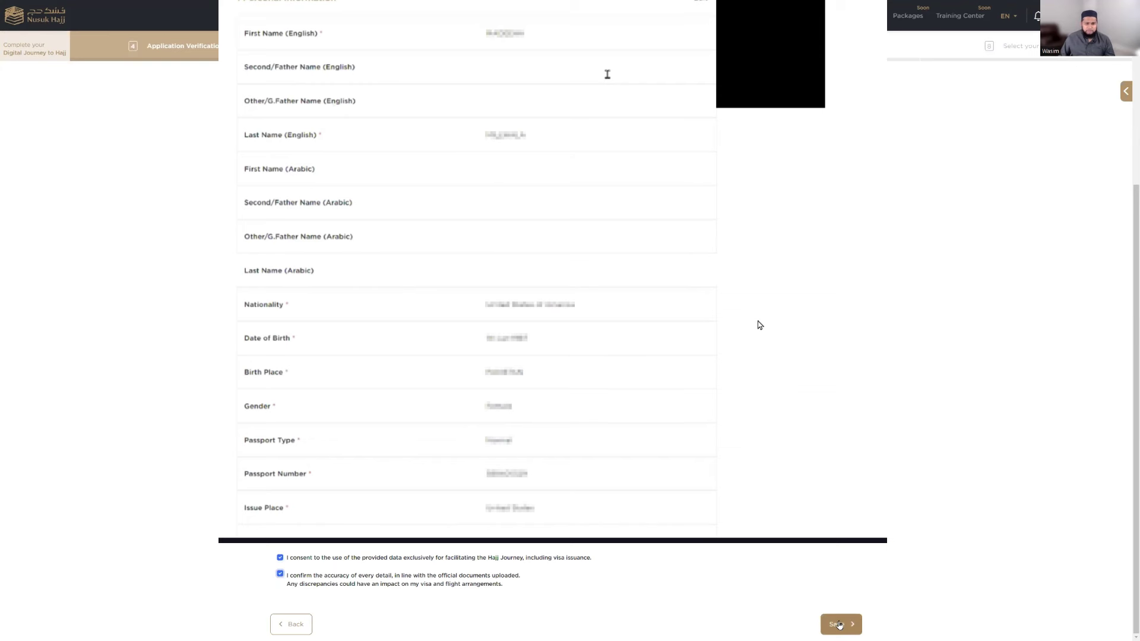
{"action": "left_click", "coordinate": [838, 625]}
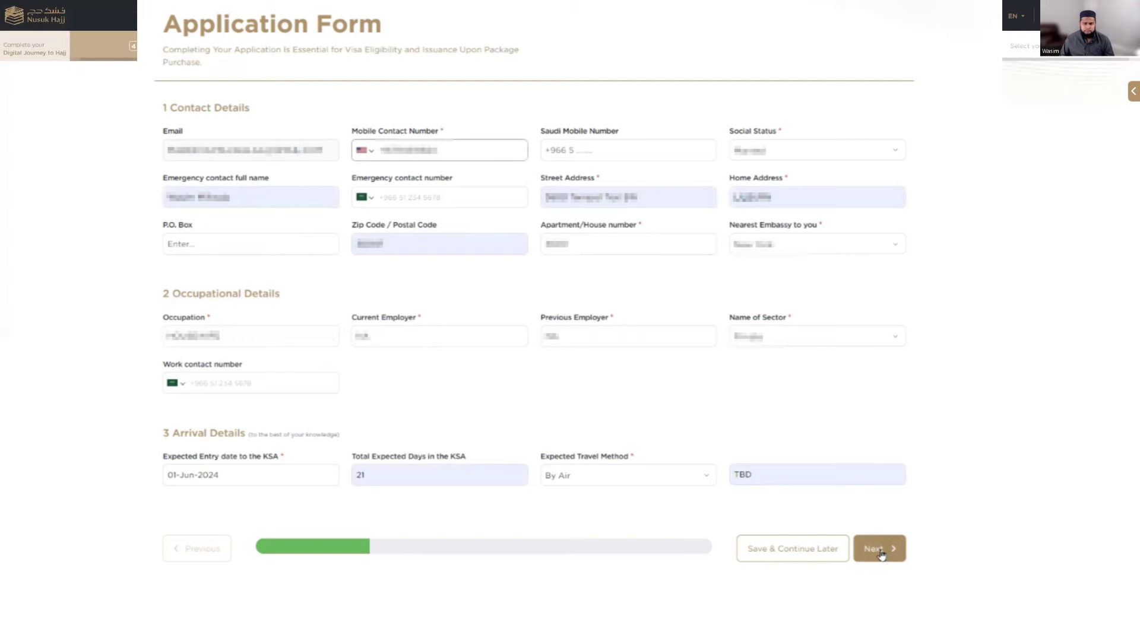
Step: Move on to the Background Details part 1 section
{"action": "left_click", "coordinate": [880, 552]}
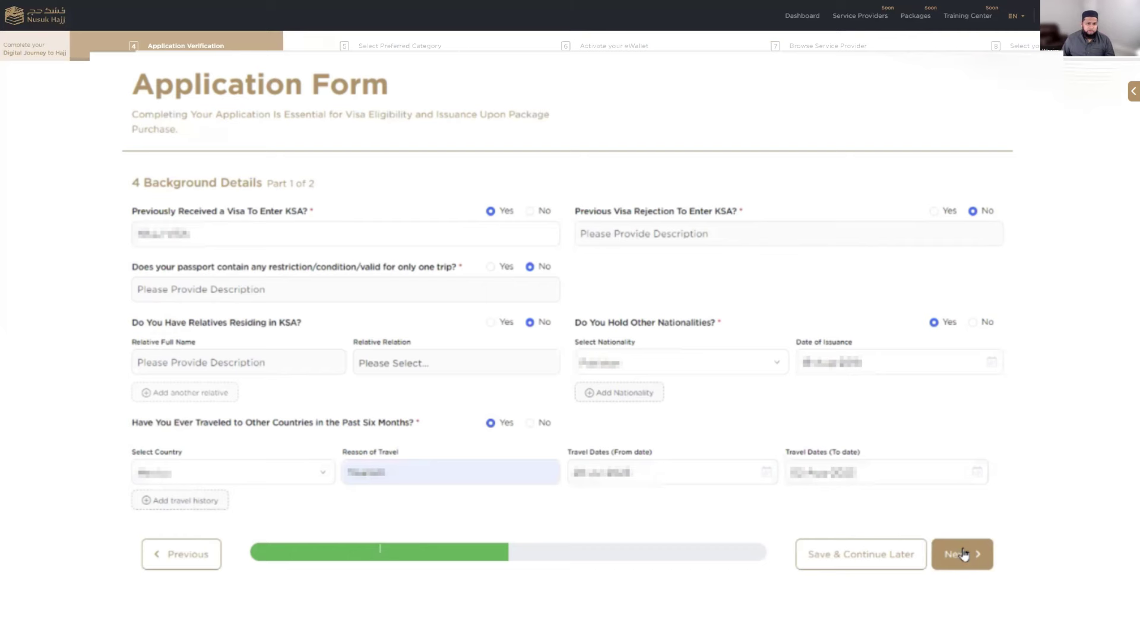
Step: Answer No to armed forces, terrorism, disability, media/political and smuggling questions
{"action": "left_click", "coordinate": [962, 554]}
{"action": "left_click", "coordinate": [545, 219]}
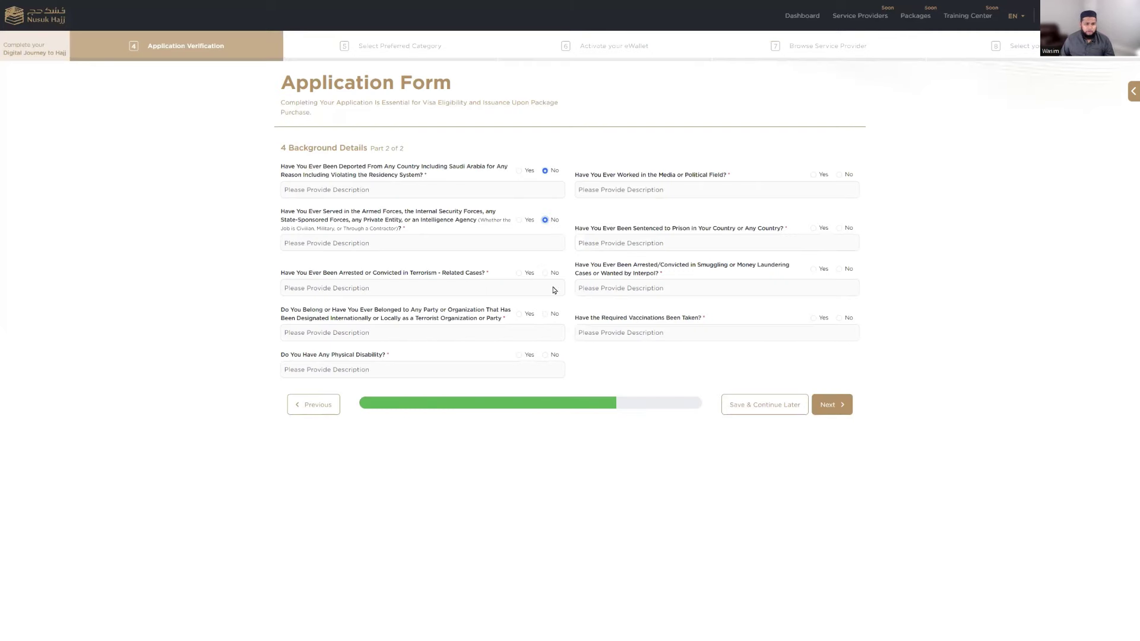
{"action": "left_click", "coordinate": [545, 273]}
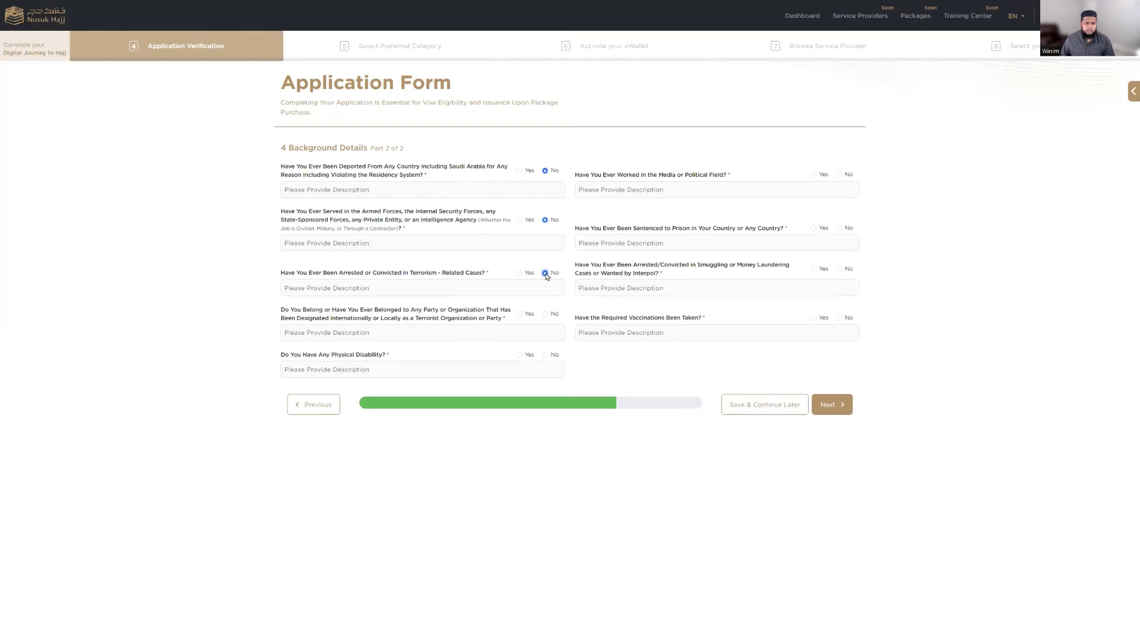
{"action": "left_click", "coordinate": [546, 315]}
{"action": "left_click", "coordinate": [545, 355]}
{"action": "left_click", "coordinate": [839, 175]}
{"action": "left_click", "coordinate": [846, 270]}
Step: Answer vaccinations Yes with 'COVID19 vaccine taken', prison sentence No, and continue
{"action": "left_click", "coordinate": [811, 318]}
{"action": "left_click", "coordinate": [672, 331]}
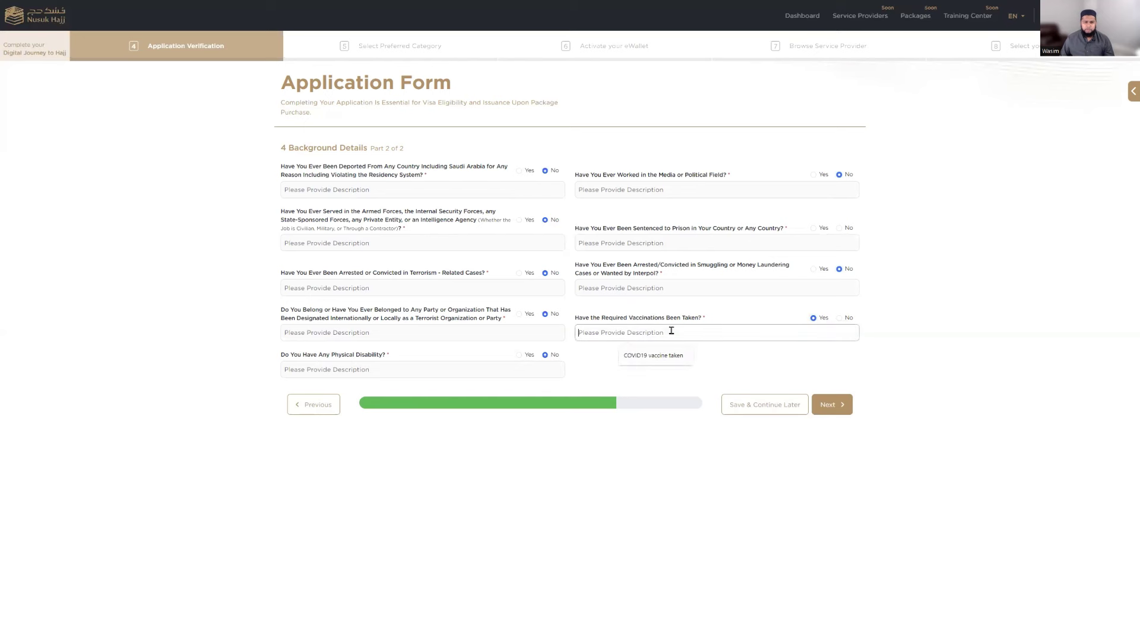
{"action": "left_click", "coordinate": [659, 356]}
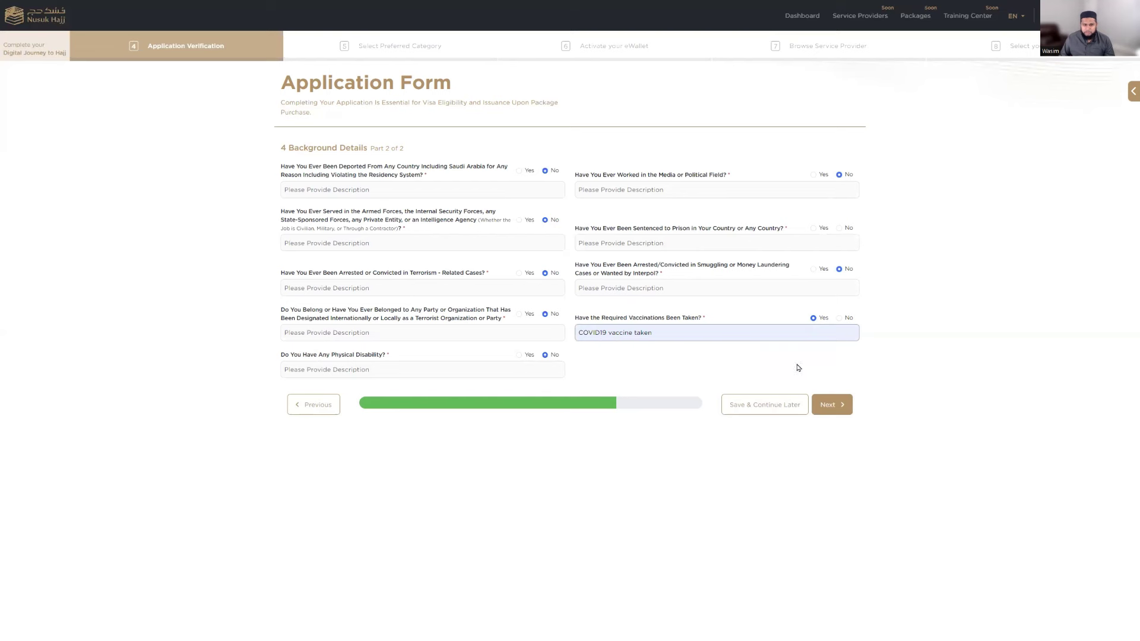
{"action": "left_click", "coordinate": [878, 371]}
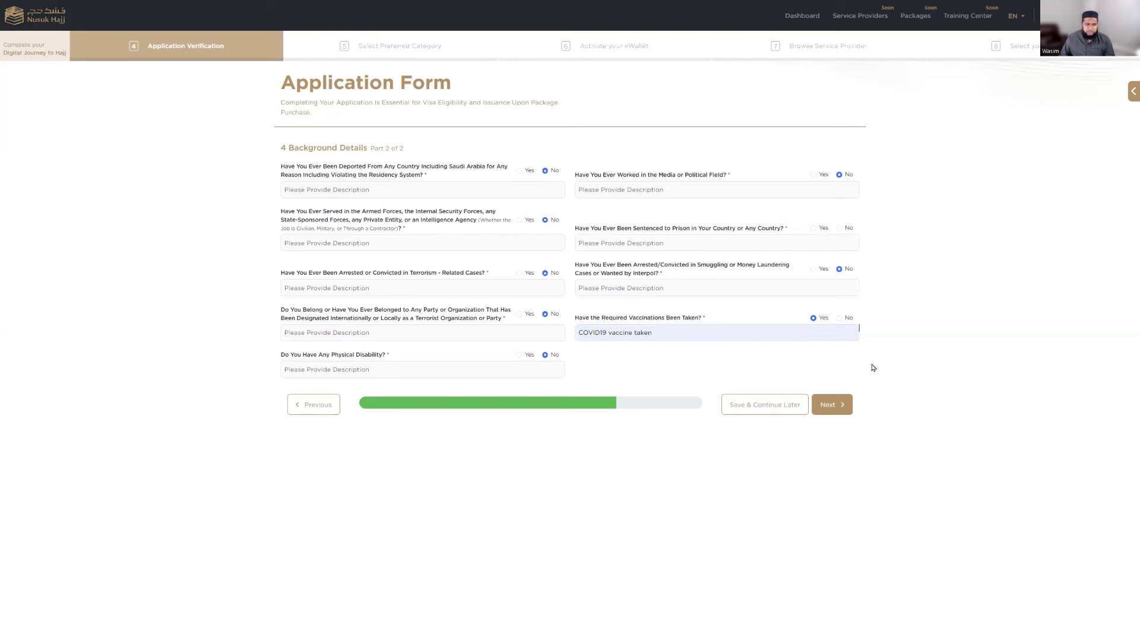
{"action": "left_click", "coordinate": [822, 405]}
{"action": "left_click", "coordinate": [839, 228]}
{"action": "left_click", "coordinate": [826, 400]}
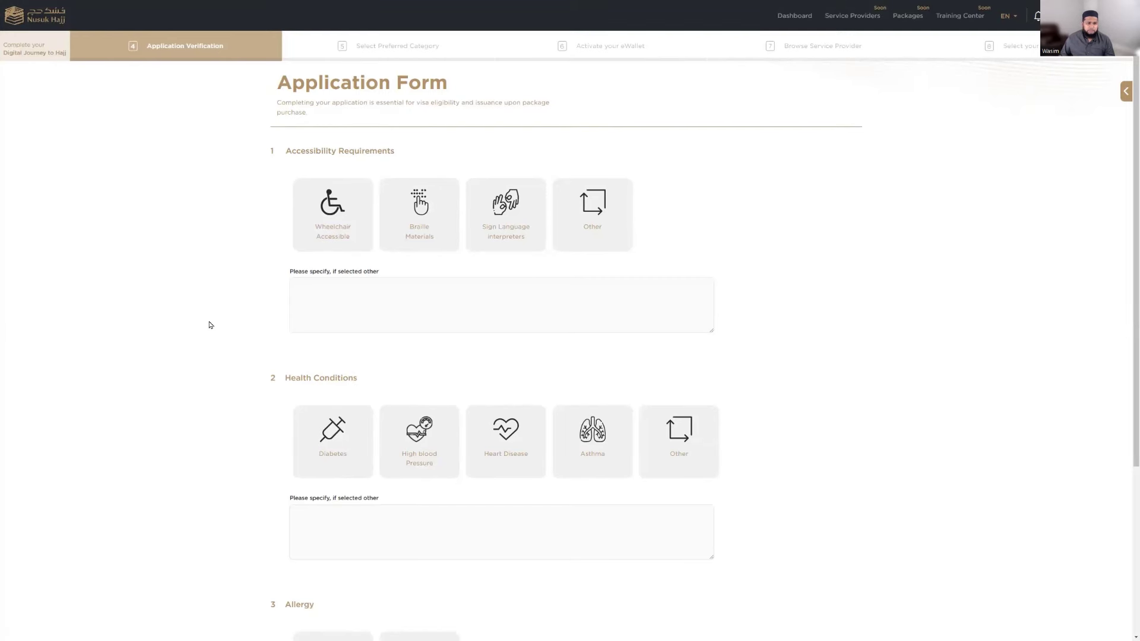
Step: Leave every accessibility, health and allergy option unselected and continue
{"action": "scroll", "coordinate": [677, 314], "scroll_direction": "down", "scroll_amount": 1}
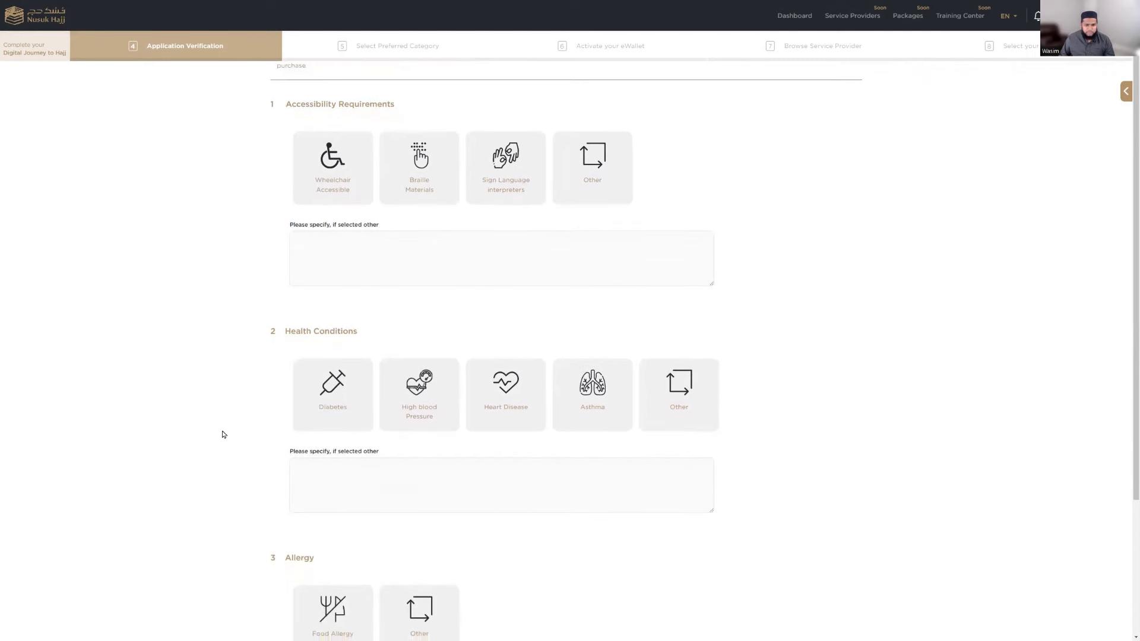
{"action": "scroll", "coordinate": [223, 436], "scroll_direction": "down", "scroll_amount": 3}
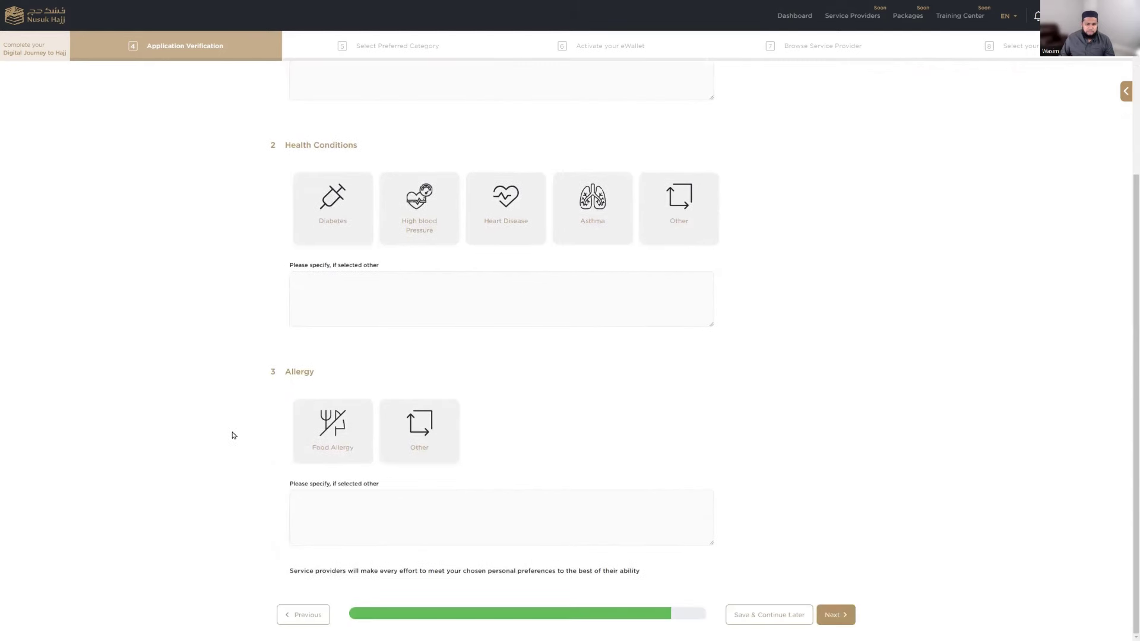
{"action": "left_click", "coordinate": [834, 611]}
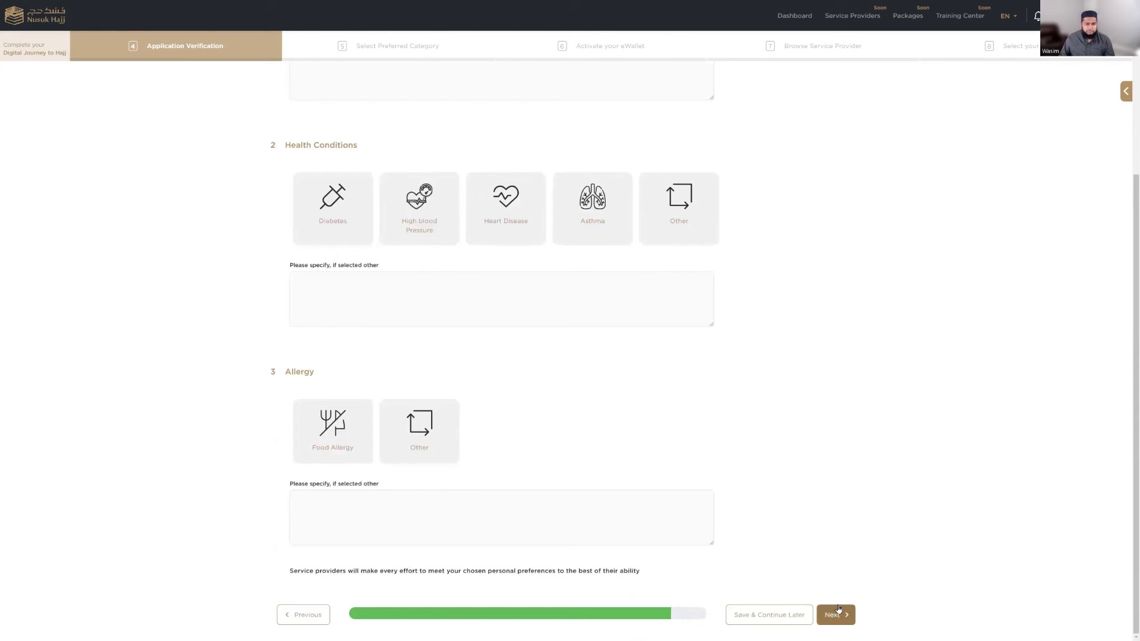